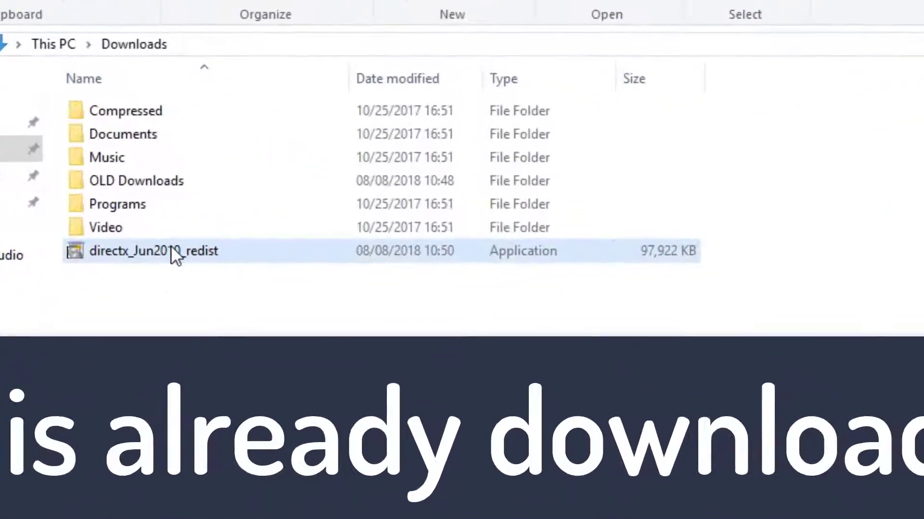
# Step: Create a new folder named "directx offline" in Downloads, alongside the directx_Jun2010_redist file
pyautogui.click(172, 248)
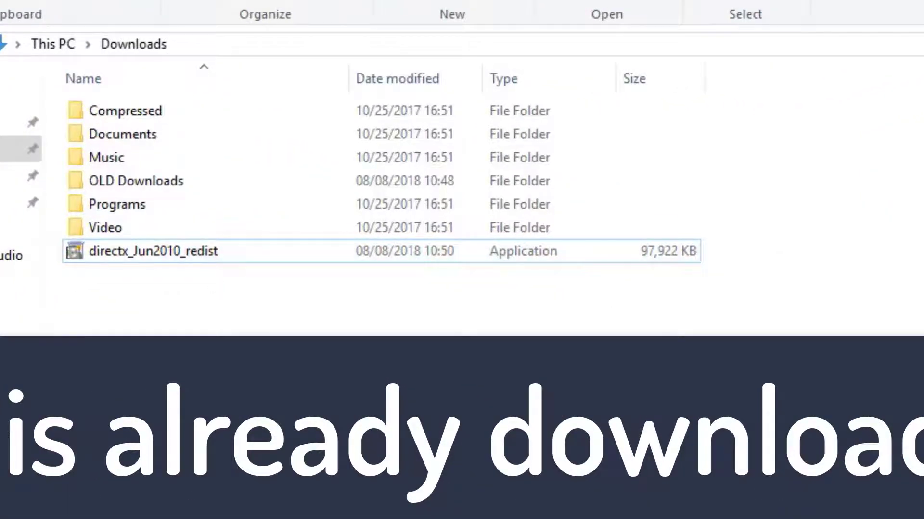
pyautogui.hotkey('ctrl', 'shift', 'n')
pyautogui.write('dire')
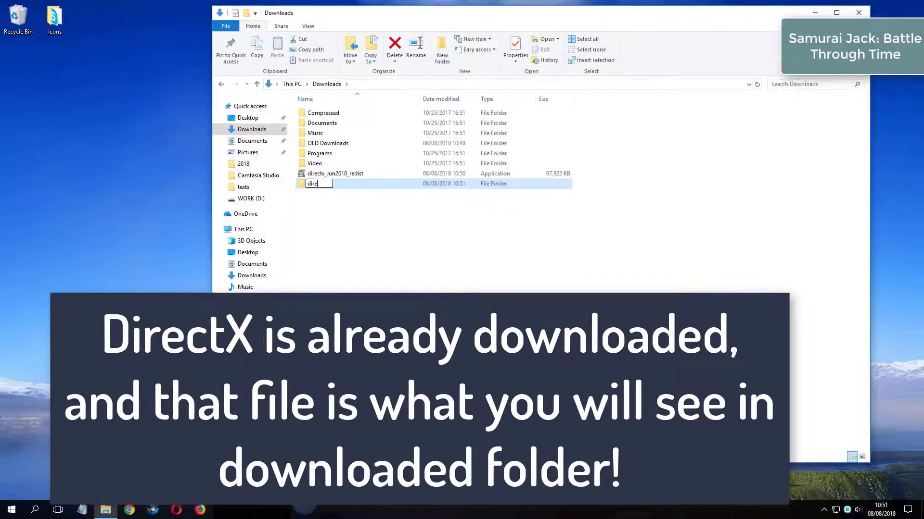
pyautogui.write('xc')
pyautogui.press('BackSpace')
pyautogui.press('BackSpace')
pyautogui.write('ct')
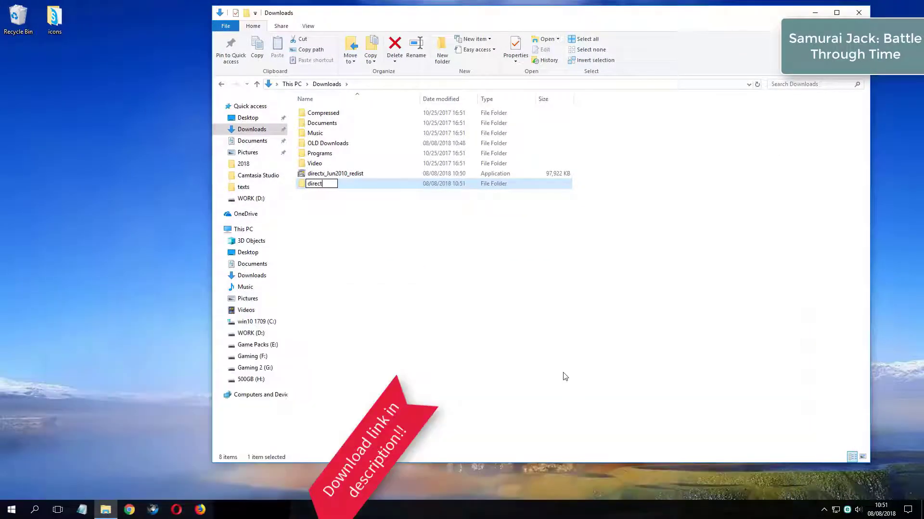
pyautogui.write('x o')
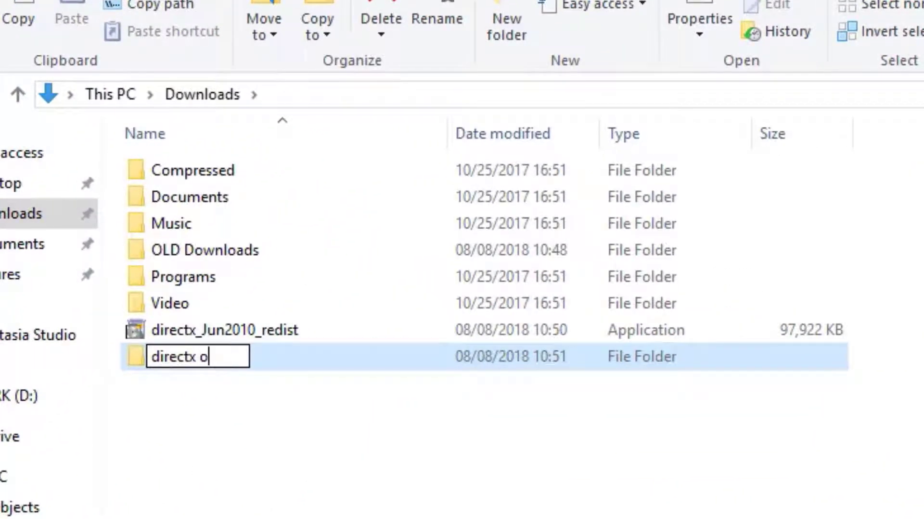
pyautogui.write('ffline')
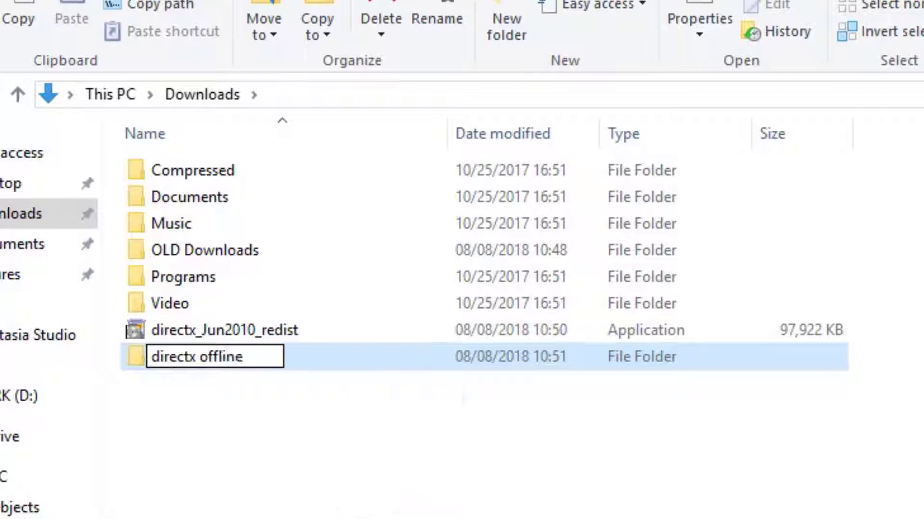
pyautogui.press('Return')
# Step: Run directx_Jun2010_redist and accept its license agreement
pyautogui.click(247, 327)
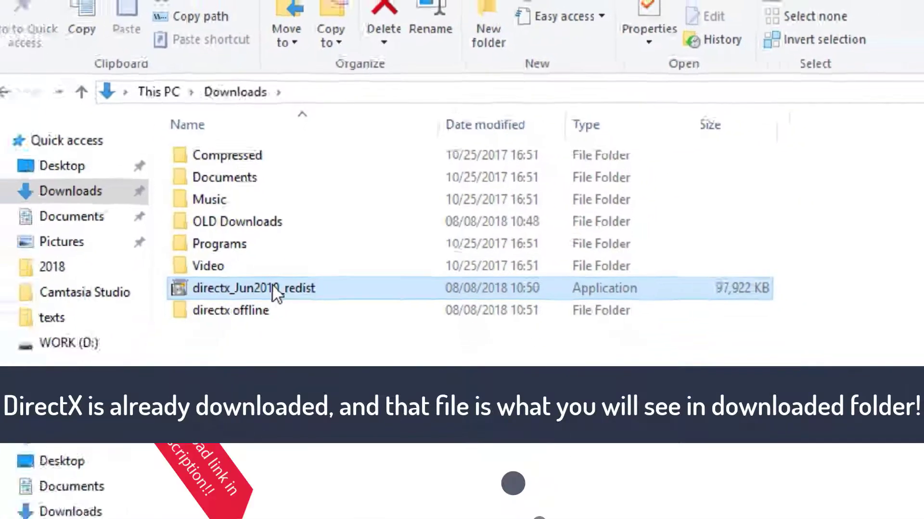
pyautogui.doubleClick(272, 288)
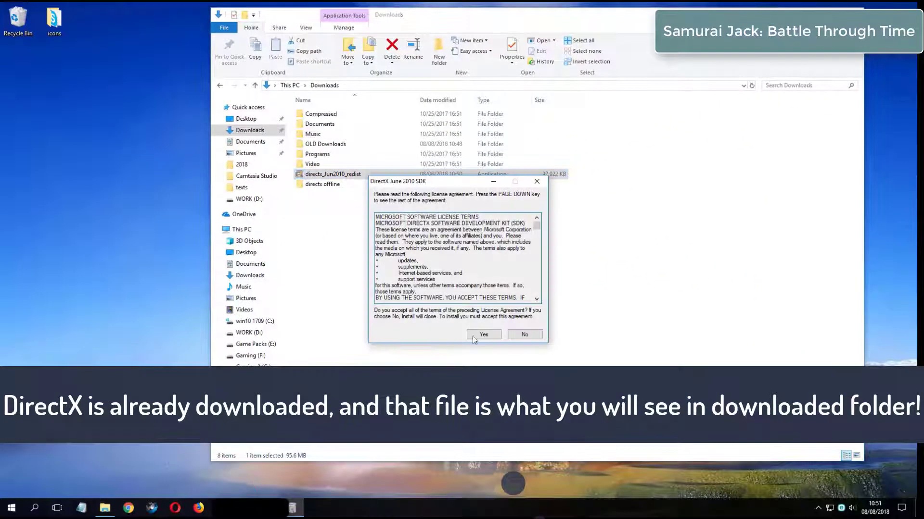
pyautogui.click(476, 336)
# Step: Choose the directx offline folder in Downloads as the destination and extract the DirectX files into it
pyautogui.click(515, 265)
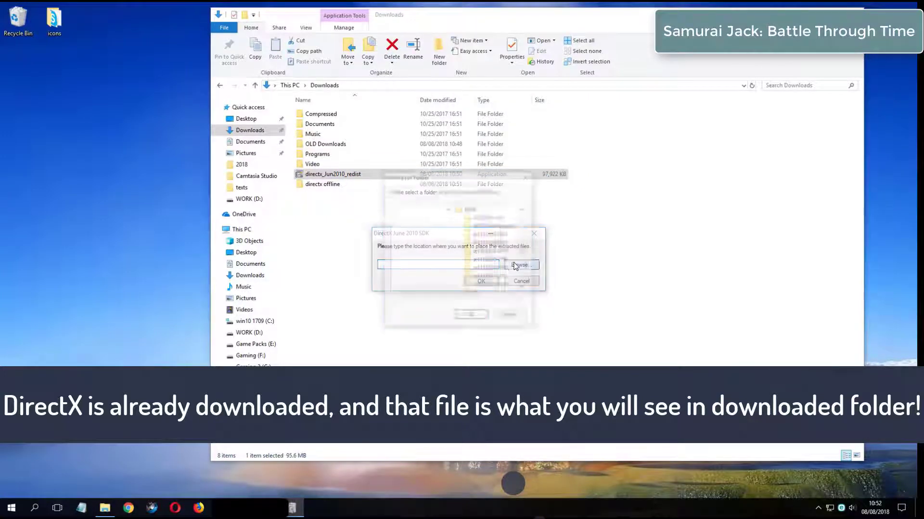
pyautogui.click(449, 208)
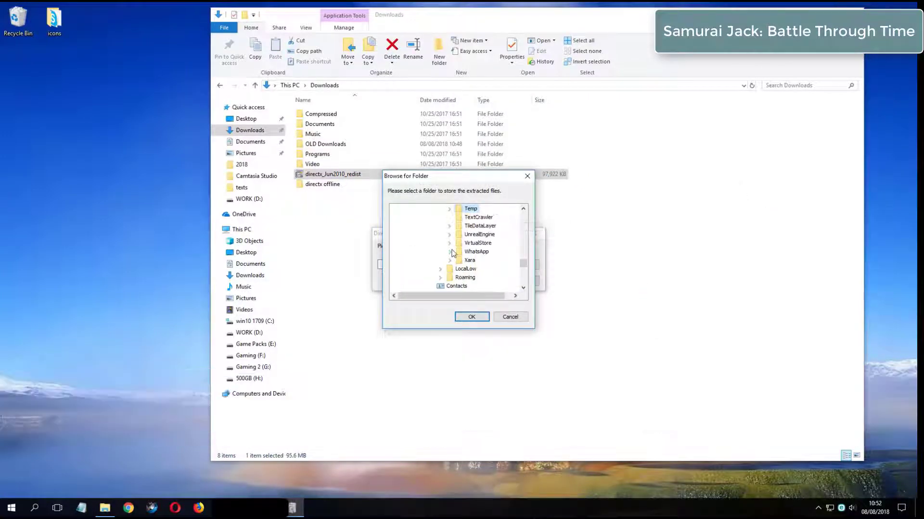
pyautogui.scroll(-3, 452, 255)
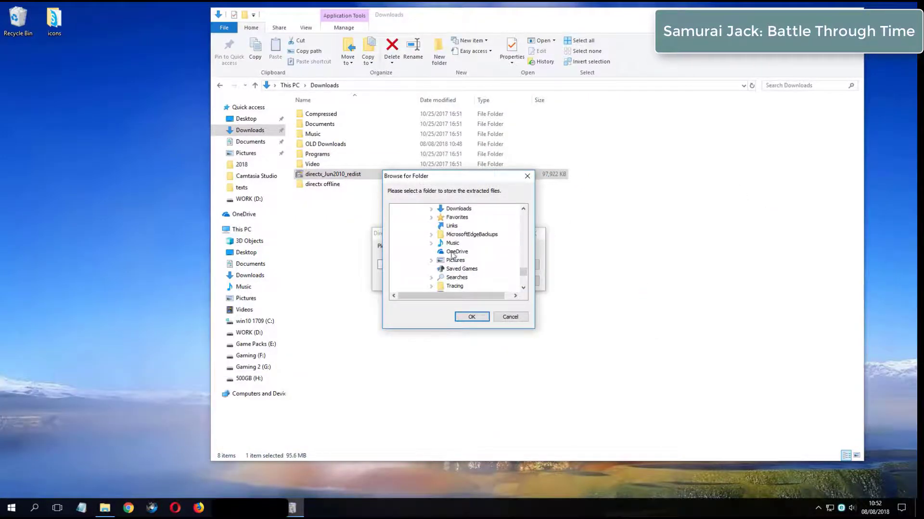
pyautogui.click(457, 210)
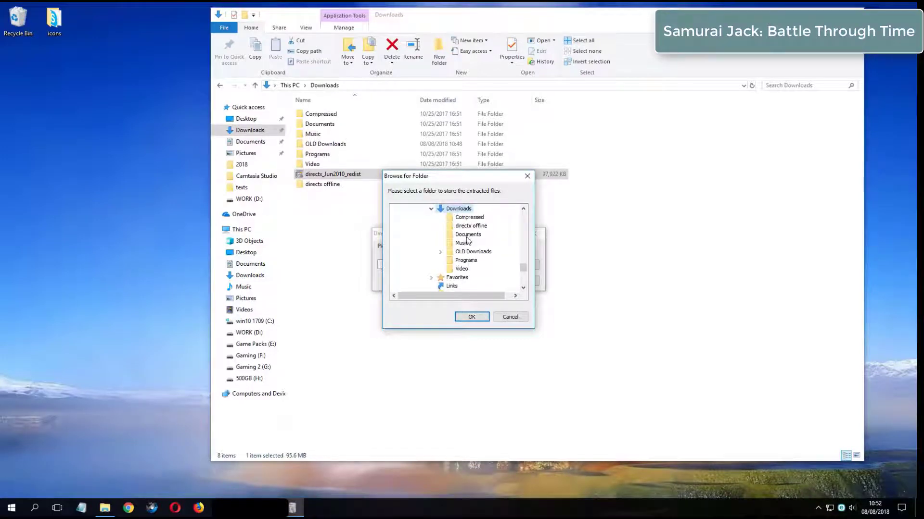
pyautogui.click(468, 227)
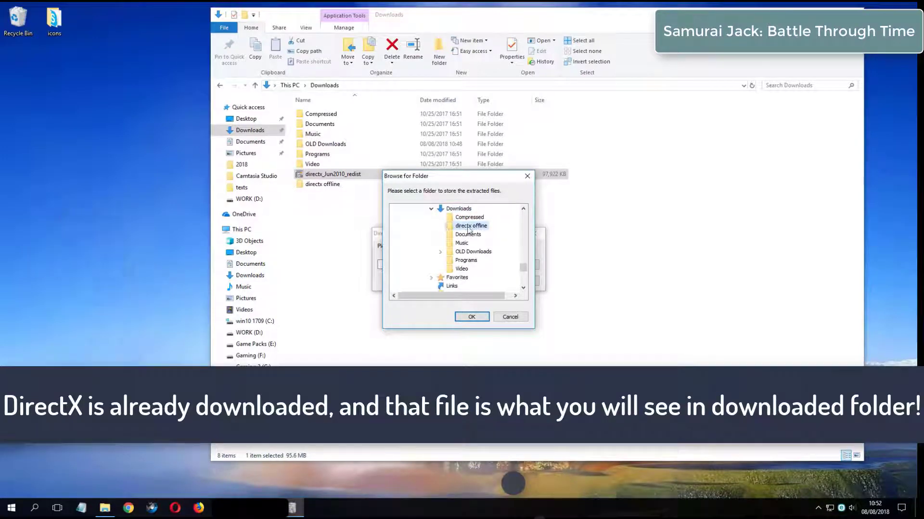
pyautogui.click(480, 319)
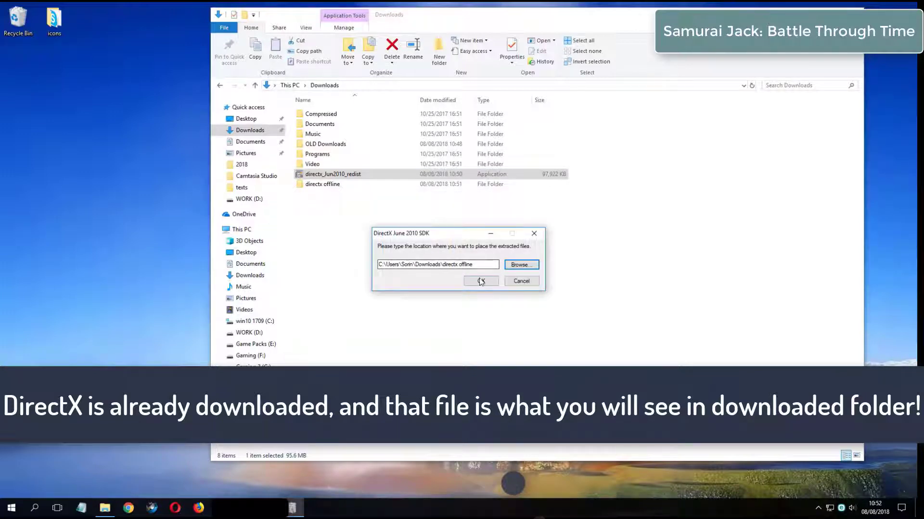
pyautogui.click(480, 281)
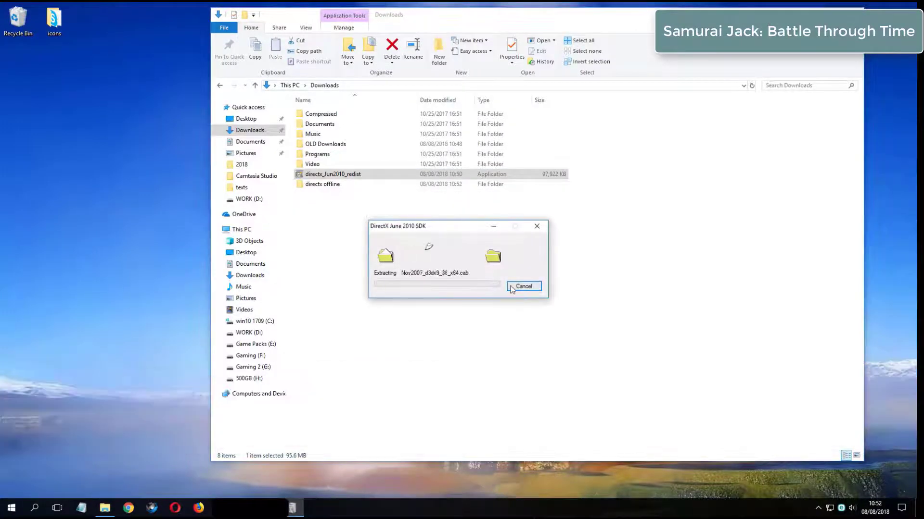
# Step: Open the directx offline folder and launch the DXSETUP application
pyautogui.click(339, 188)
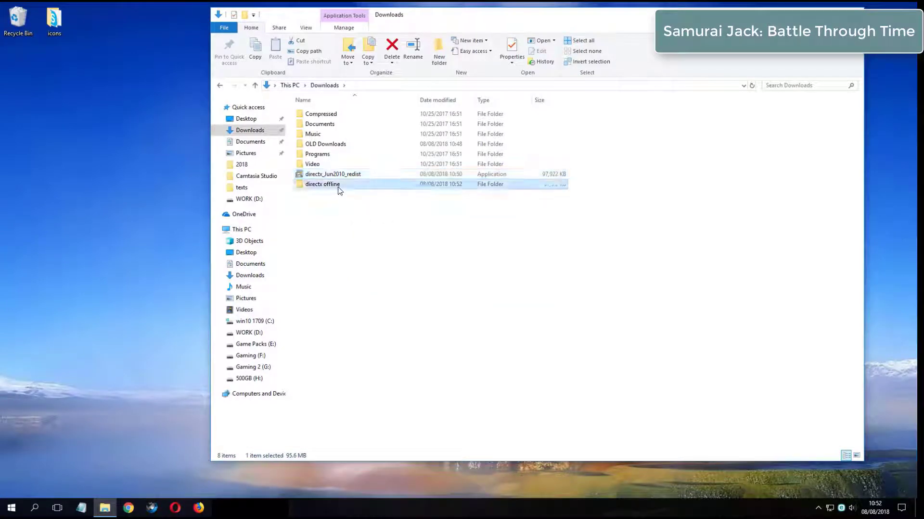
pyautogui.doubleClick(343, 187)
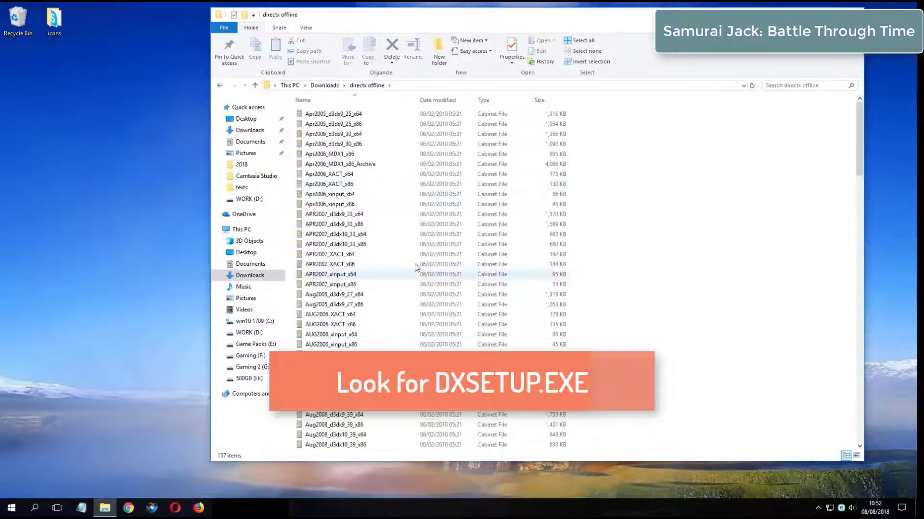
pyautogui.moveTo(860, 148); pyautogui.dragTo(862, 253)
pyautogui.click(389, 264)
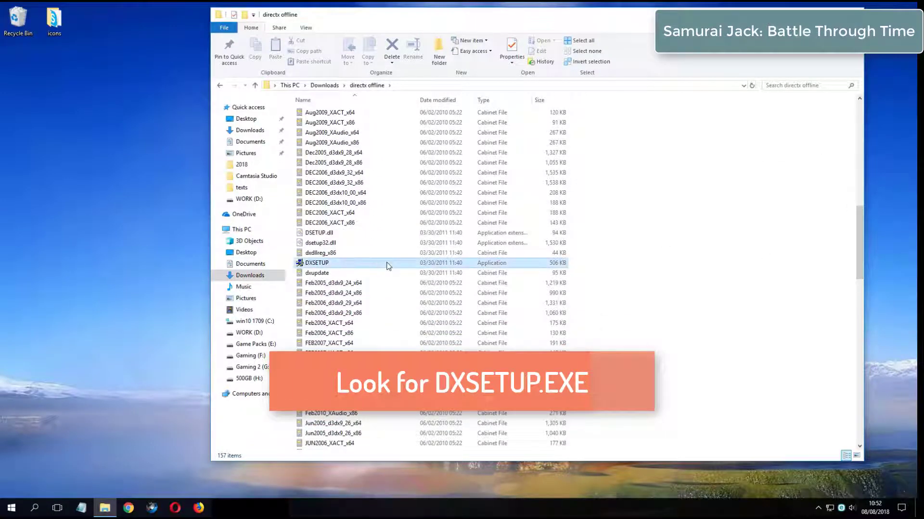
pyautogui.doubleClick(374, 264)
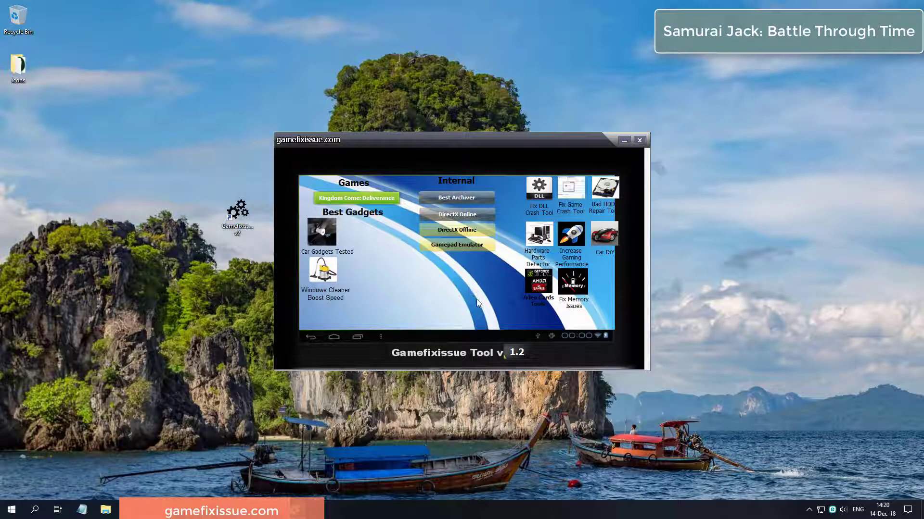
# Step: In the Gamefixissue Tool, run DirectX Offline, accept the agreement, complete the installation and close the tool
pyautogui.click(463, 231)
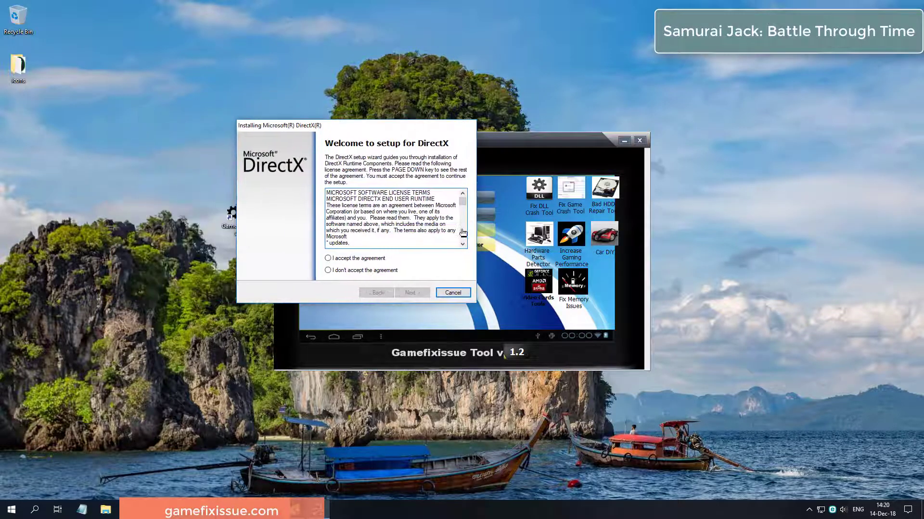
pyautogui.hotkey('alt', 'a')
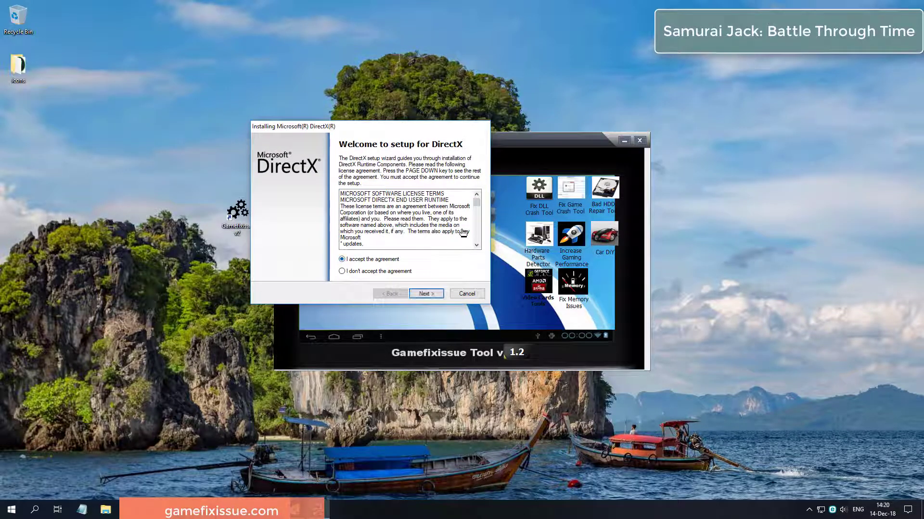
pyautogui.press('Return')
pyautogui.press('Return')
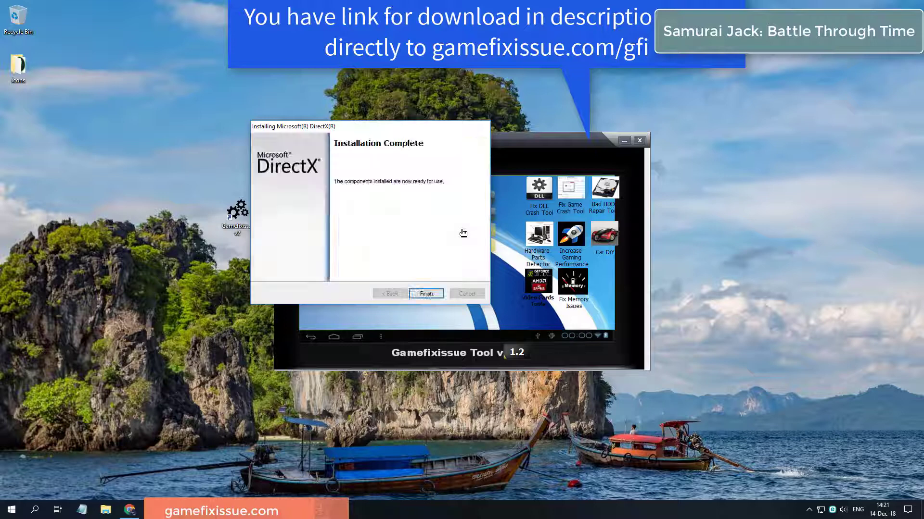
pyautogui.click(424, 293)
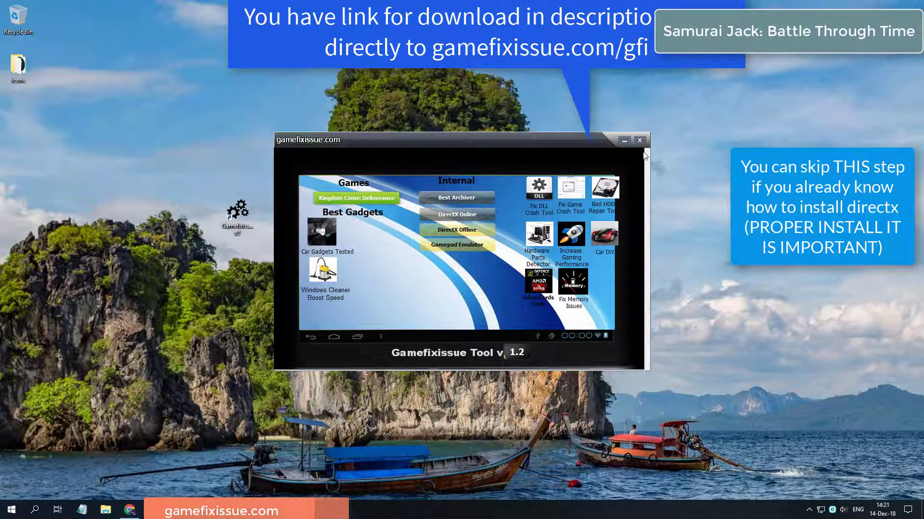
pyautogui.click(638, 140)
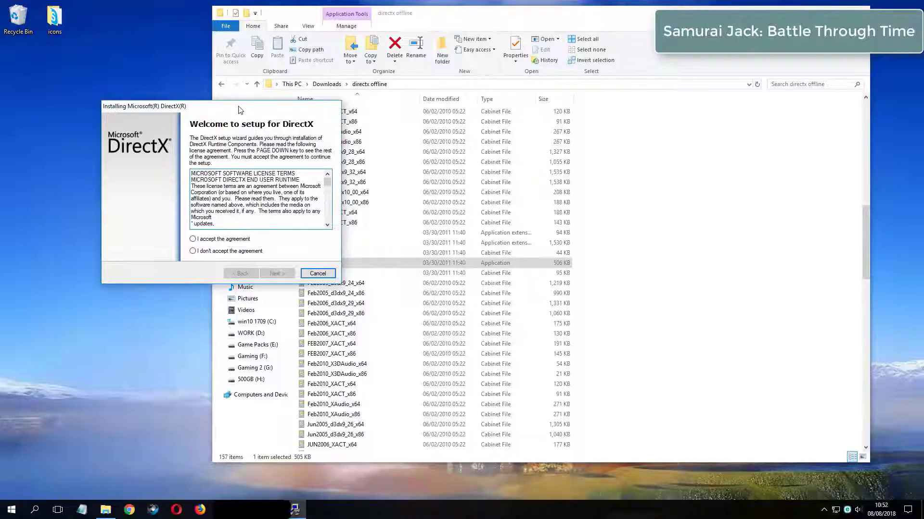
# Step: Accept the agreement in the DirectX setup started from the directx offline folder and complete the installation
pyautogui.click(430, 242)
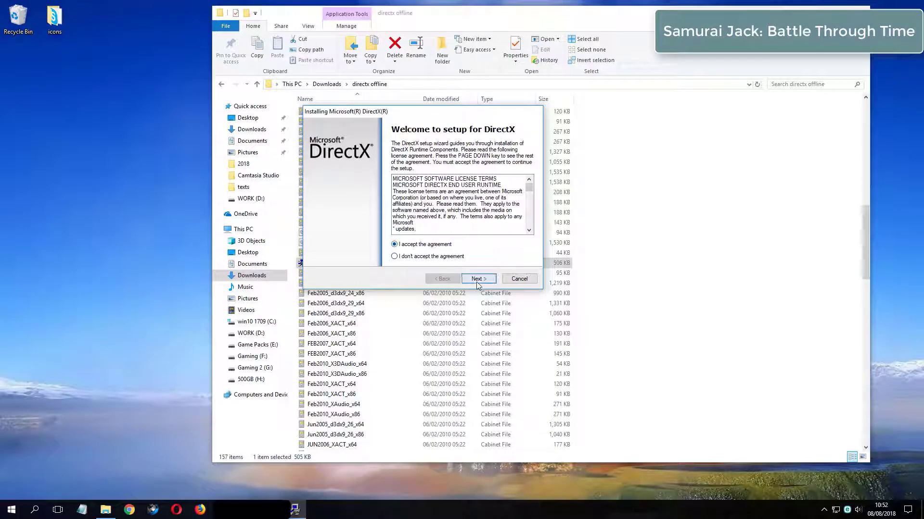
pyautogui.click(475, 277)
pyautogui.click(478, 279)
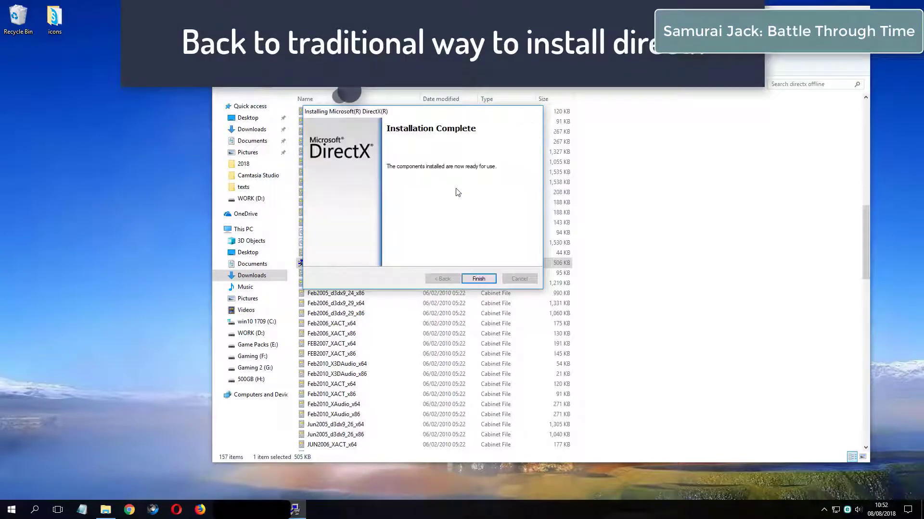
pyautogui.click(477, 279)
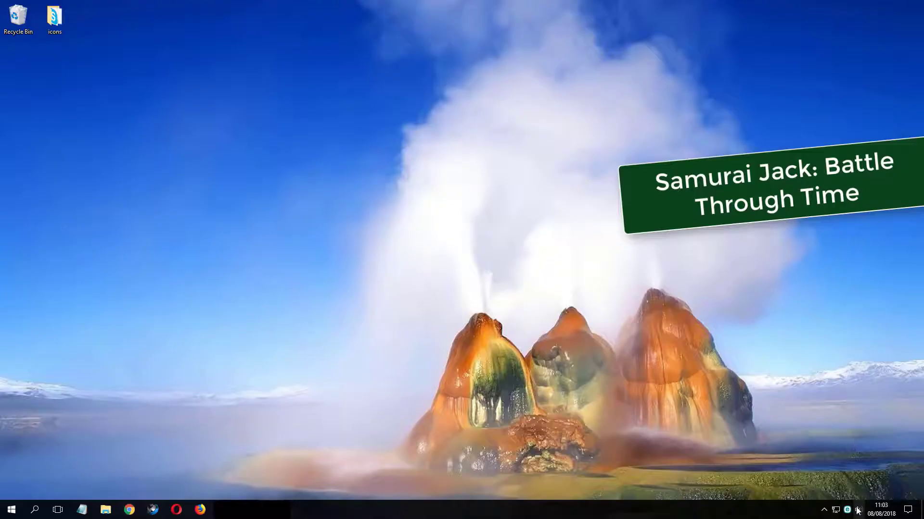
# Step: Open the Windows playback devices and show the properties of the default Speakers device
pyautogui.click(858, 509)
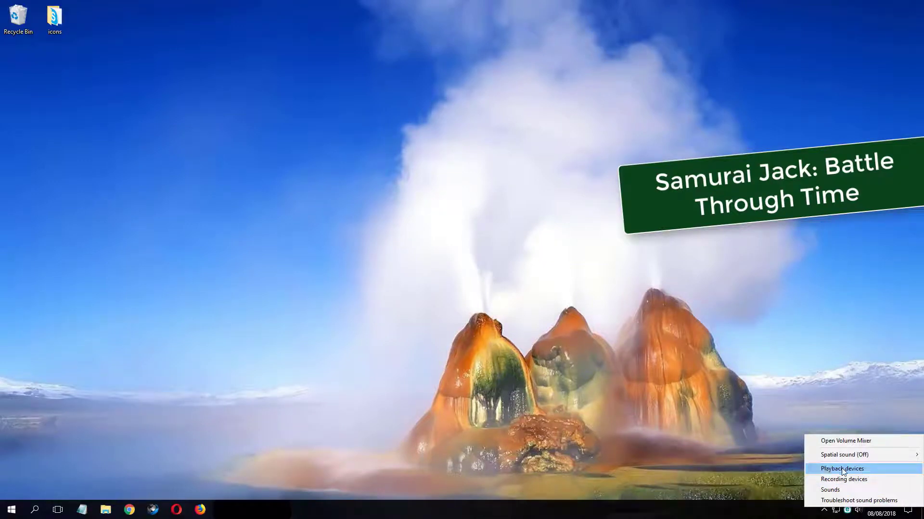
pyautogui.click(841, 469)
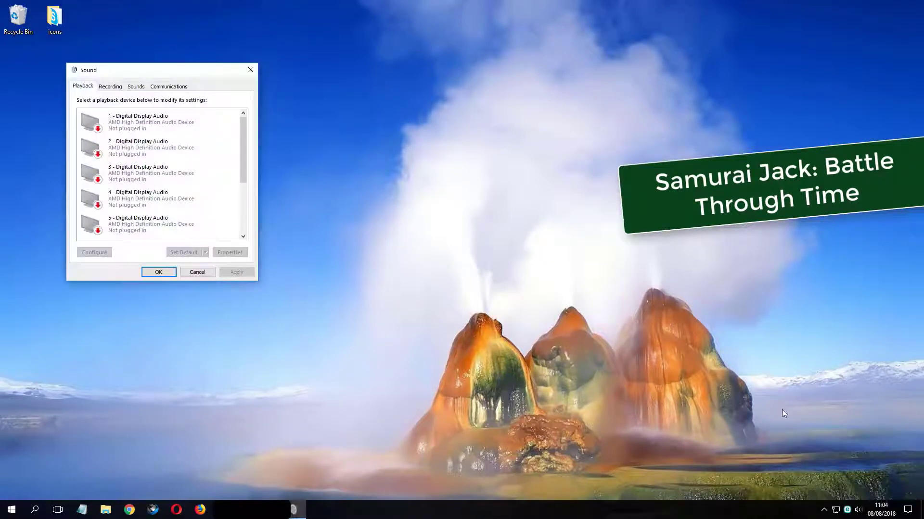
pyautogui.moveTo(207, 74); pyautogui.dragTo(422, 115)
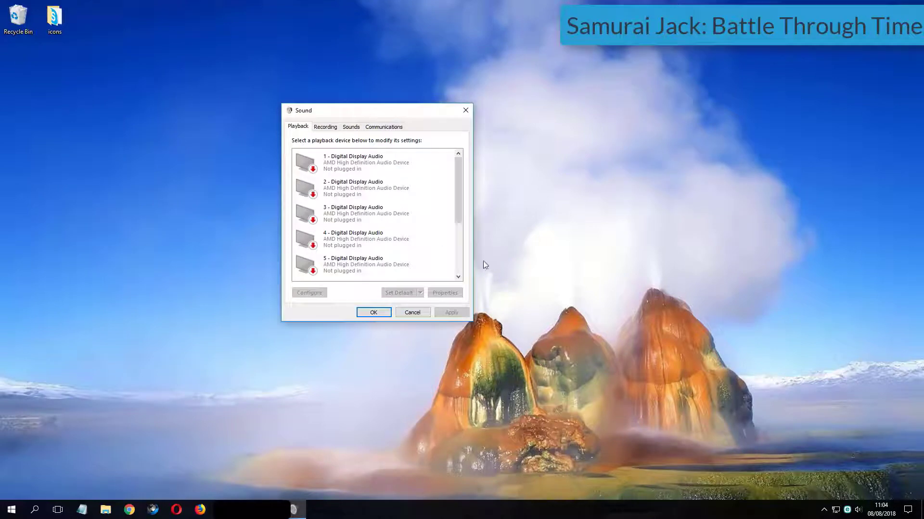
pyautogui.moveTo(460, 175); pyautogui.dragTo(460, 231)
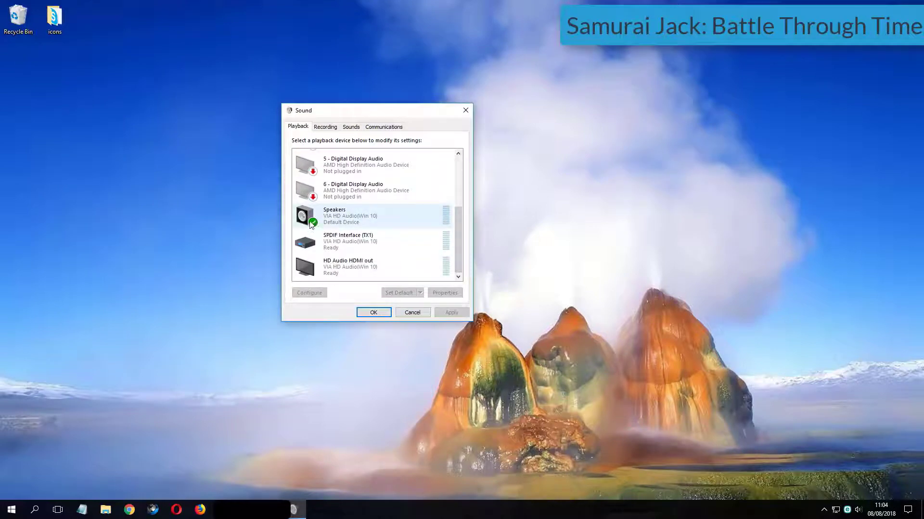
pyautogui.click(310, 225)
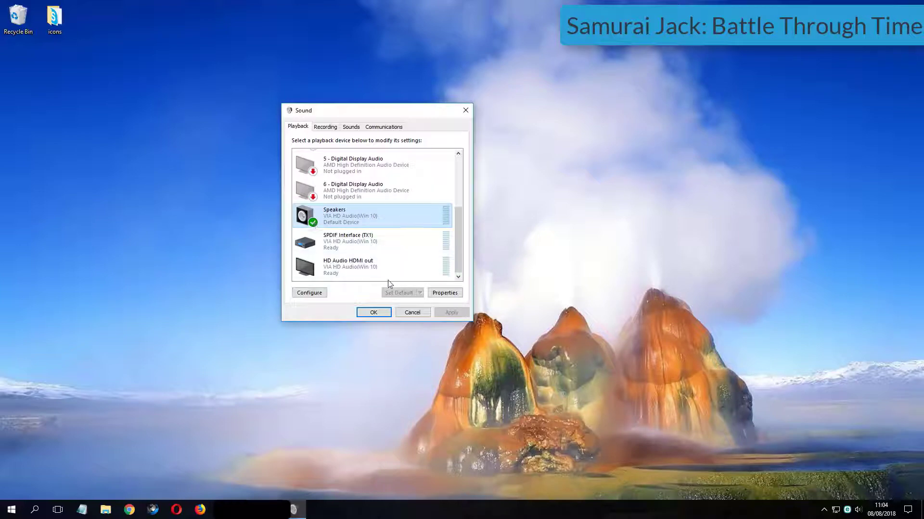
pyautogui.press('Tab')
pyautogui.click(439, 291)
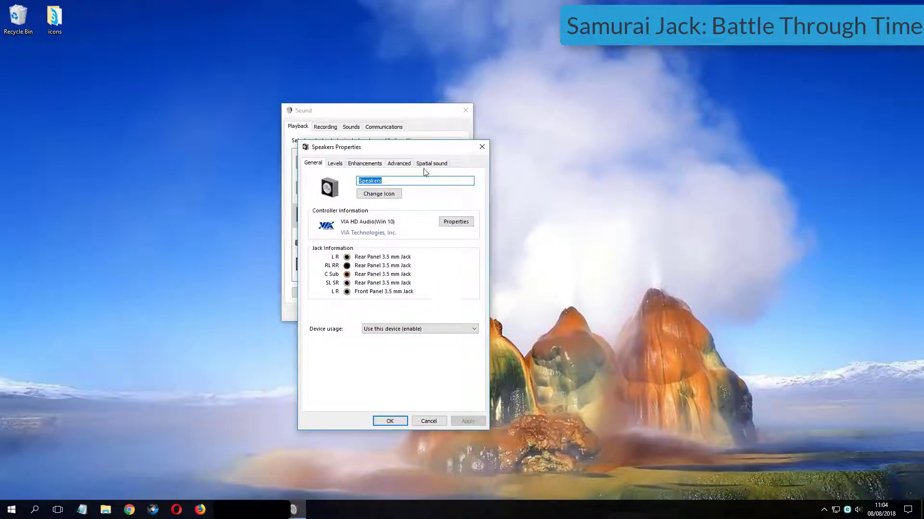
# Step: Set the Speakers' default format to 24 bit, 192000 Hz (Studio Quality) without applying it
pyautogui.click(396, 164)
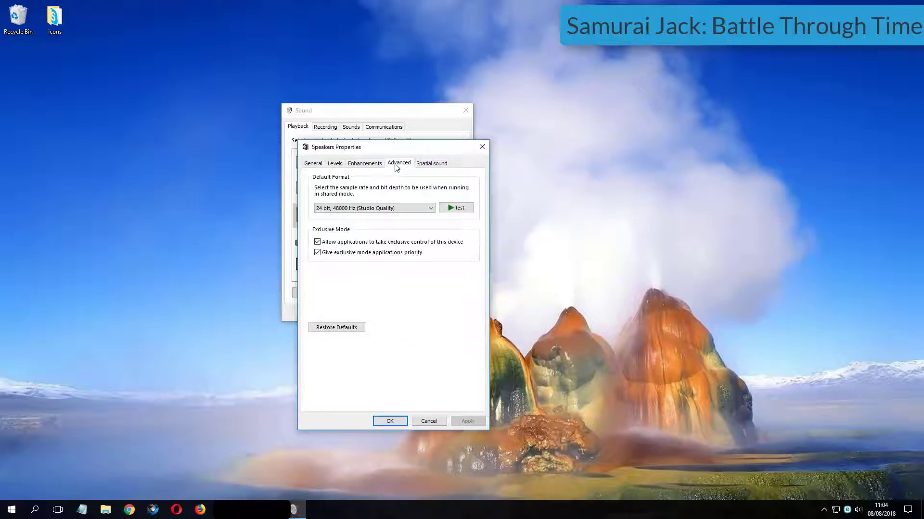
pyautogui.click(375, 210)
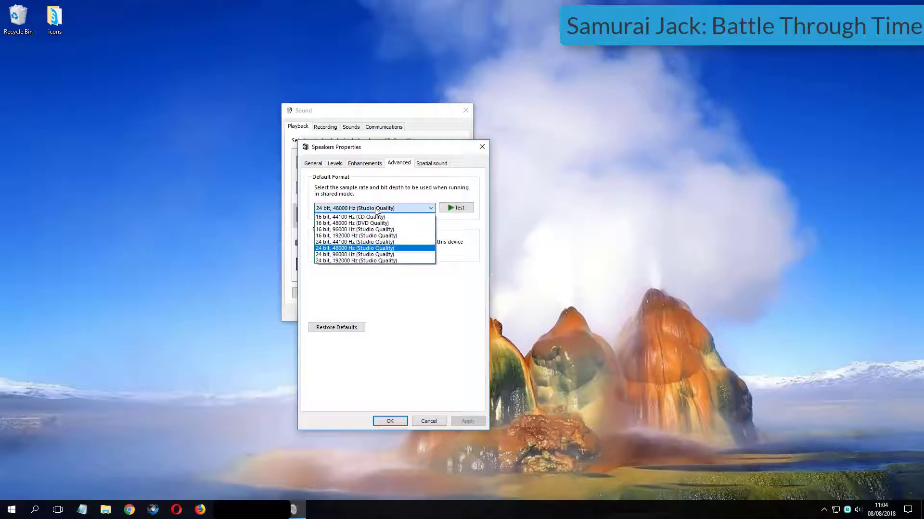
pyautogui.click(350, 261)
# Step: Change the Speakers' default format to 16 bit, 44100 Hz (CD Quality), apply it even if the device is in use, and close the sound settings
pyautogui.click(418, 208)
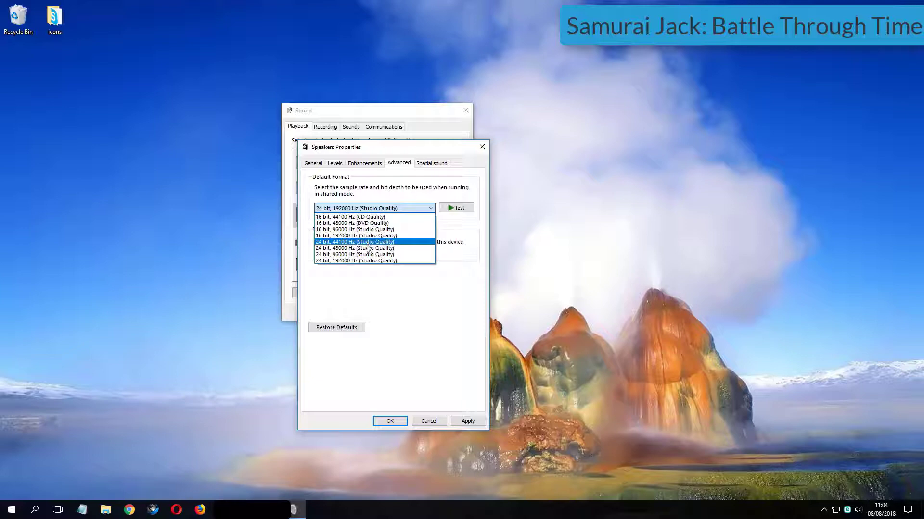
pyautogui.click(366, 217)
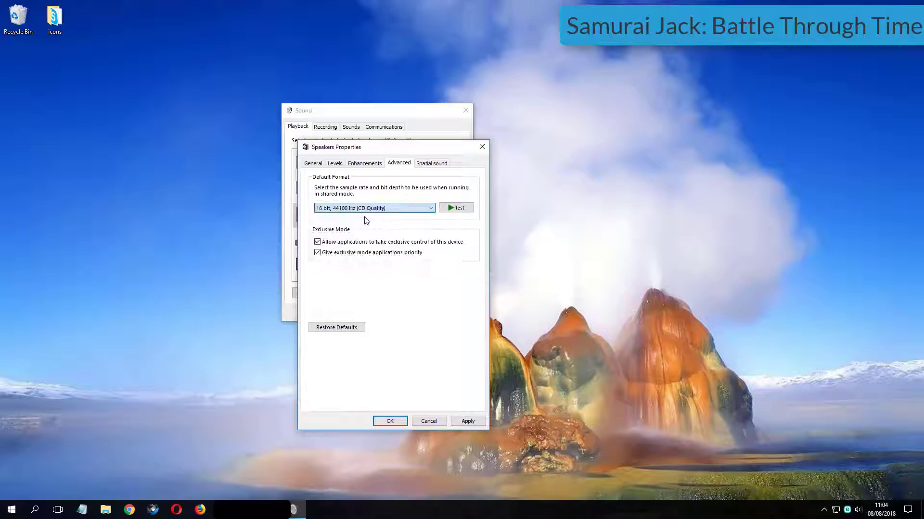
pyautogui.click(476, 422)
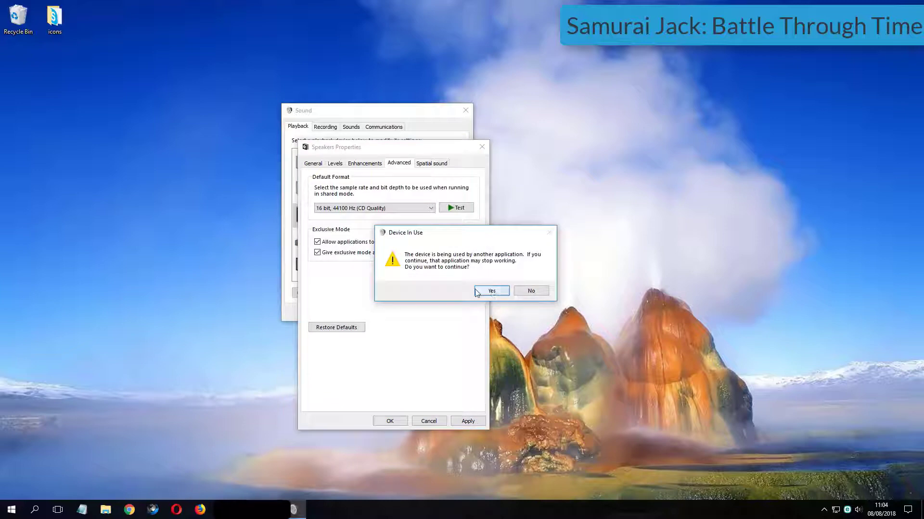
pyautogui.click(489, 292)
pyautogui.click(389, 422)
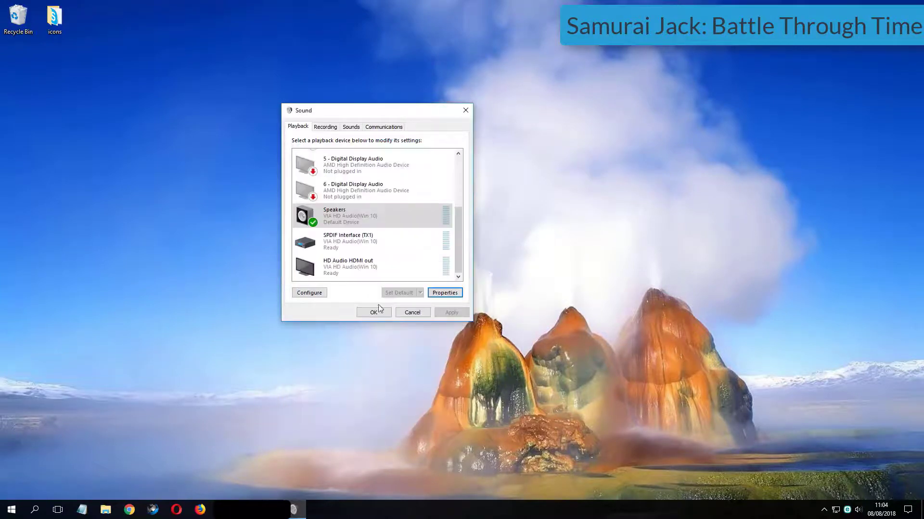
pyautogui.click(377, 312)
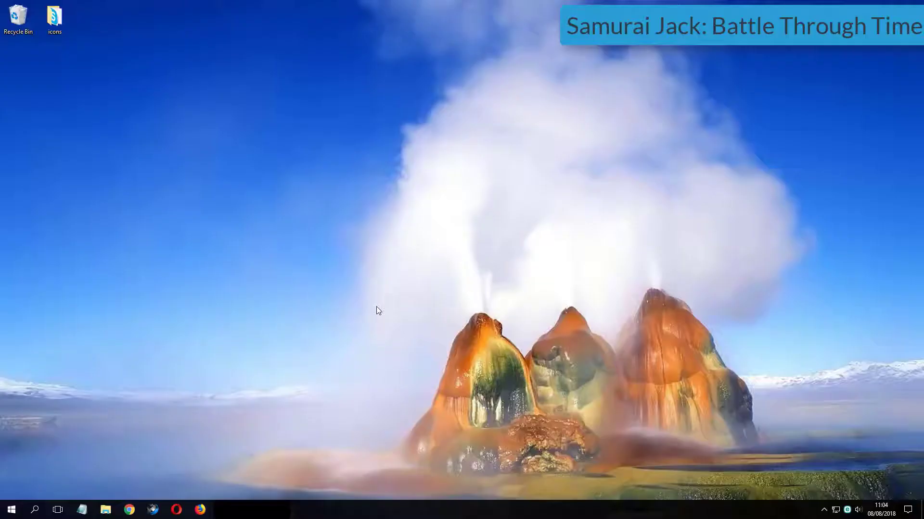
pyautogui.rightClick(376, 307)
pyautogui.click(394, 333)
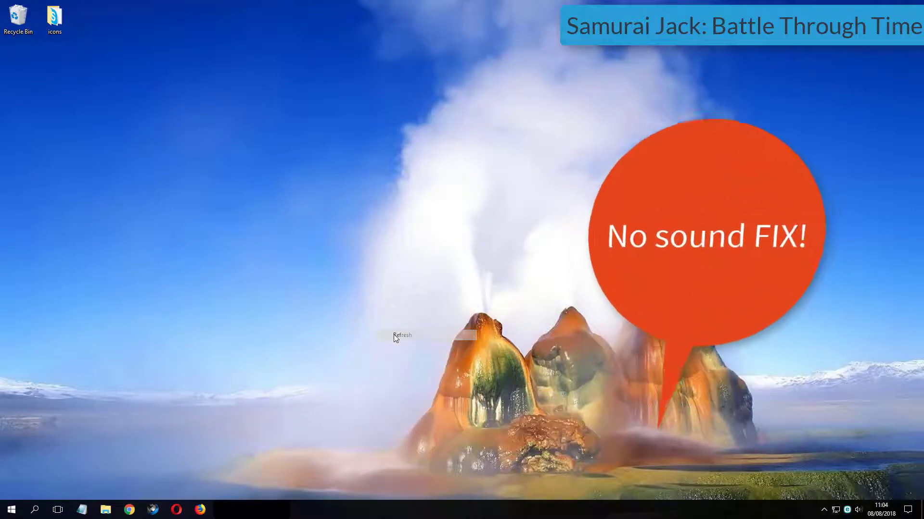
# Step: Reopen the Windows playback devices and bring up the properties of the default Speakers device
pyautogui.rightClick(857, 510)
pyautogui.click(844, 475)
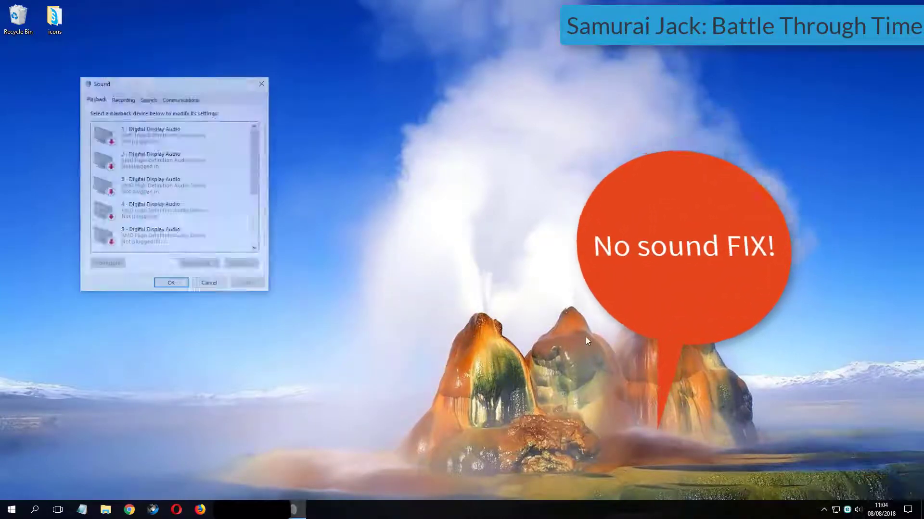
pyautogui.moveTo(130, 85); pyautogui.dragTo(256, 104)
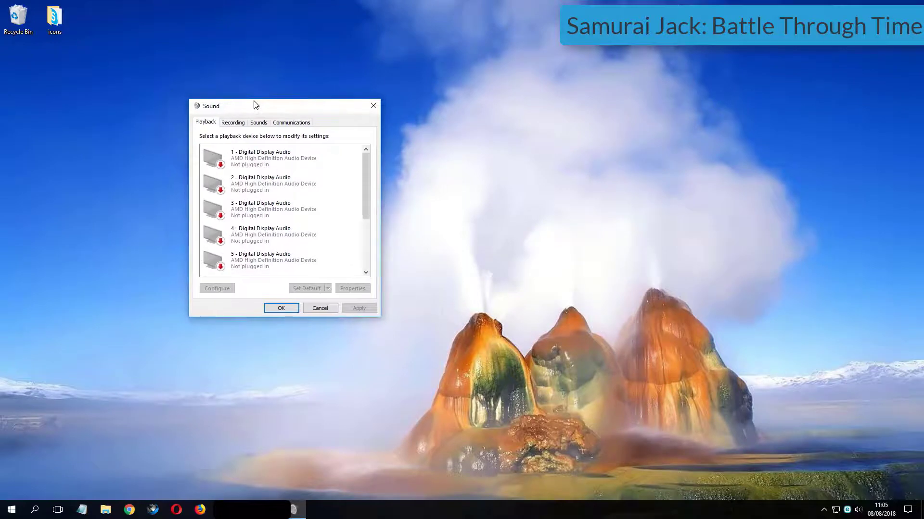
pyautogui.scroll(-2, 335, 208)
pyautogui.scroll(-3, 328, 213)
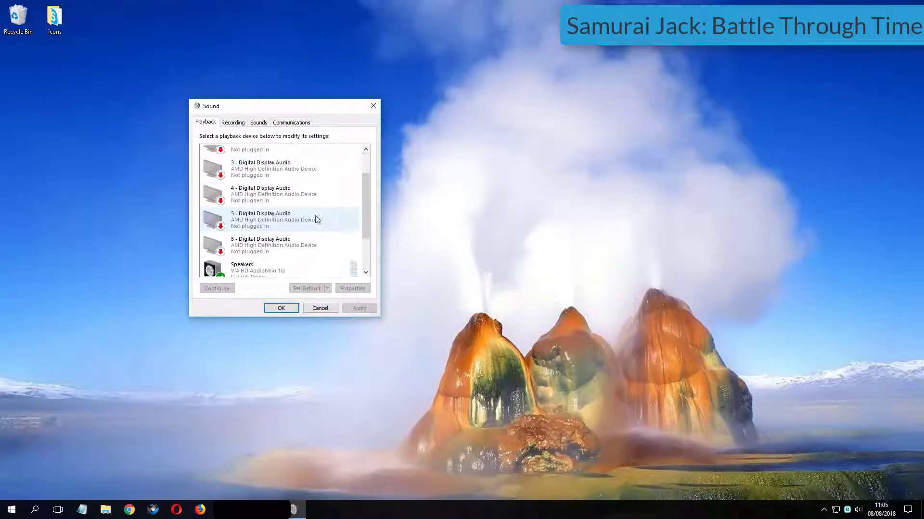
pyautogui.click(263, 244)
pyautogui.doubleClick(255, 247)
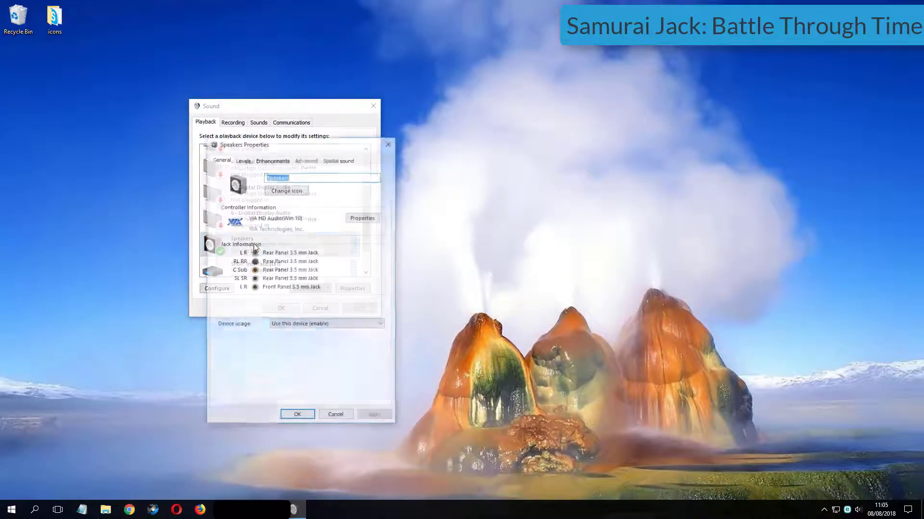
# Step: Set the Speakers' default format to 24 bit, 192000 Hz (Studio Quality), apply it and close the device properties
pyautogui.click(307, 160)
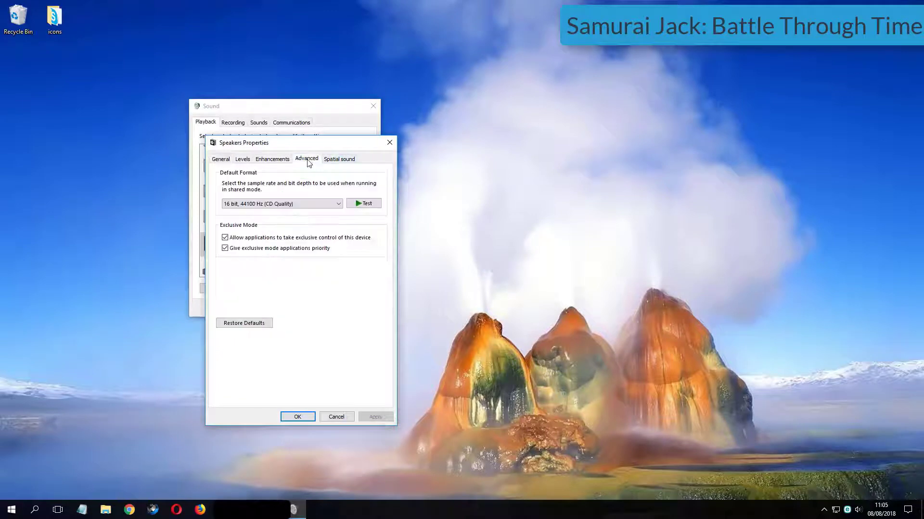
pyautogui.click(289, 204)
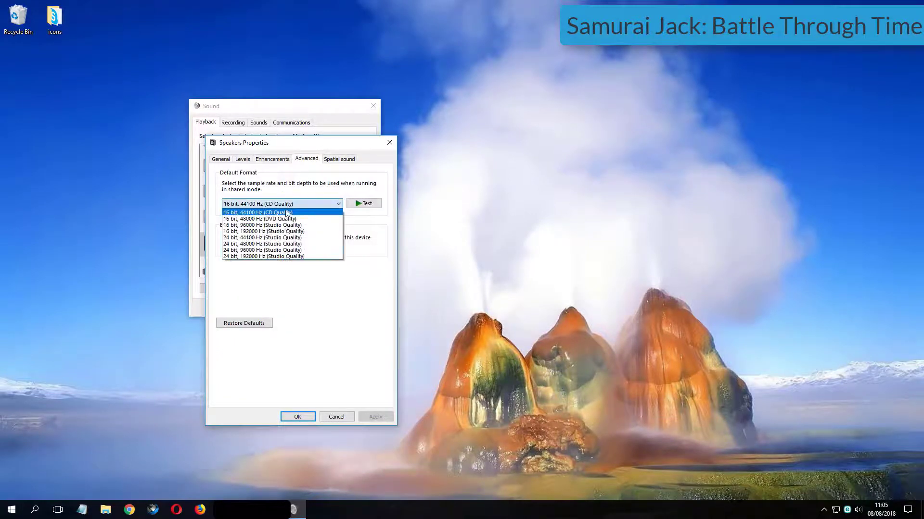
pyautogui.click(298, 257)
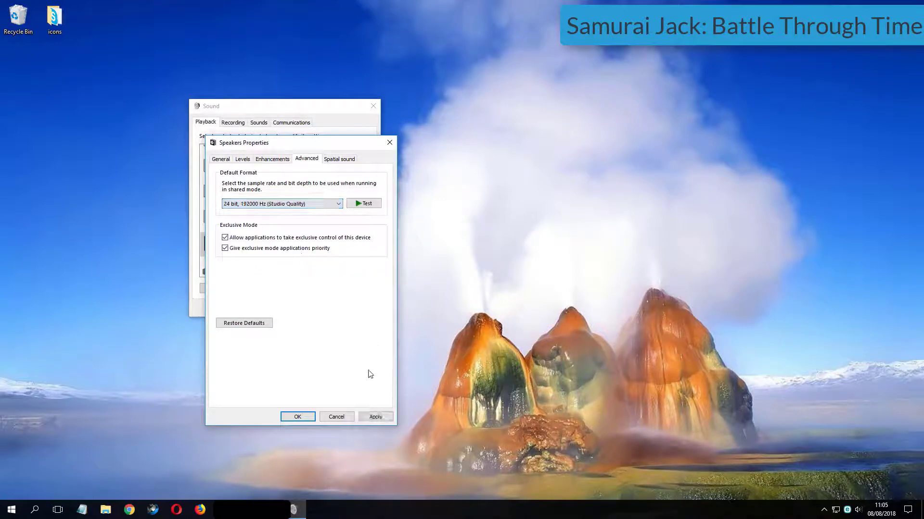
pyautogui.click(378, 418)
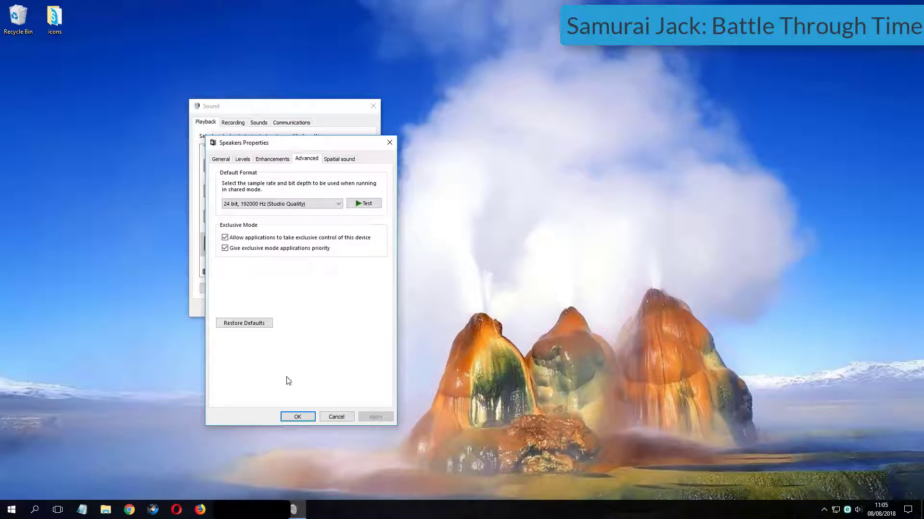
pyautogui.click(297, 417)
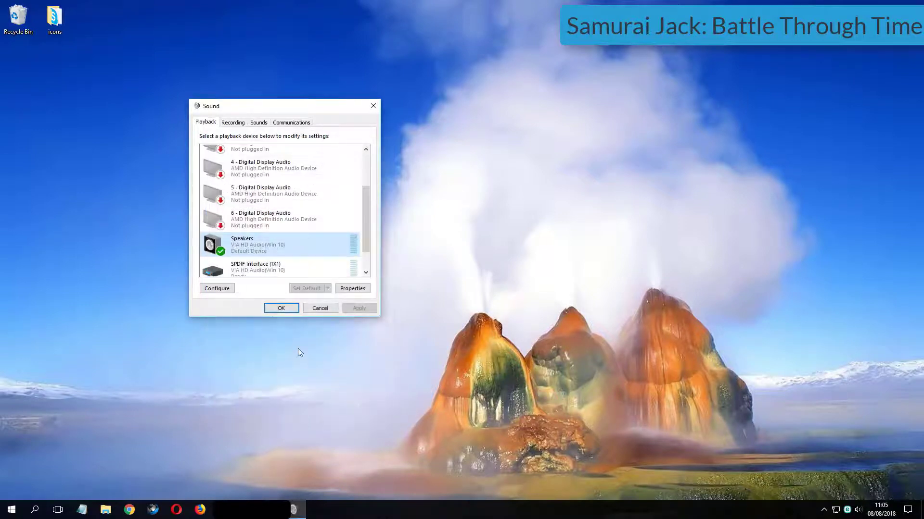